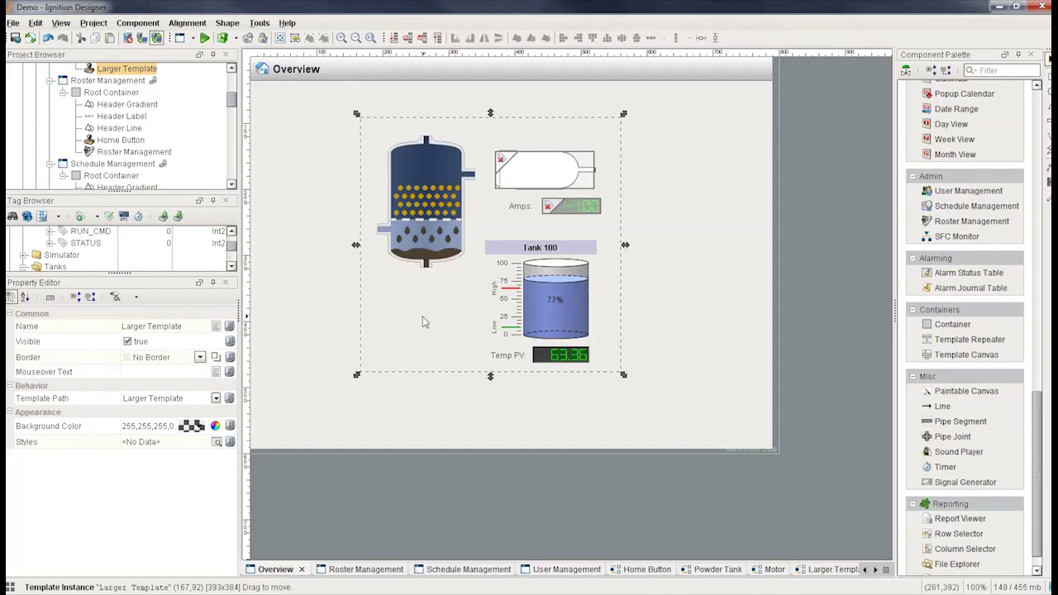
Delete the Larger Template instance from the Overview window.
key(Delete)
Create a new template in the Templates folder named 'Motor With UDT'.
scroll(124, 176, down, 5)
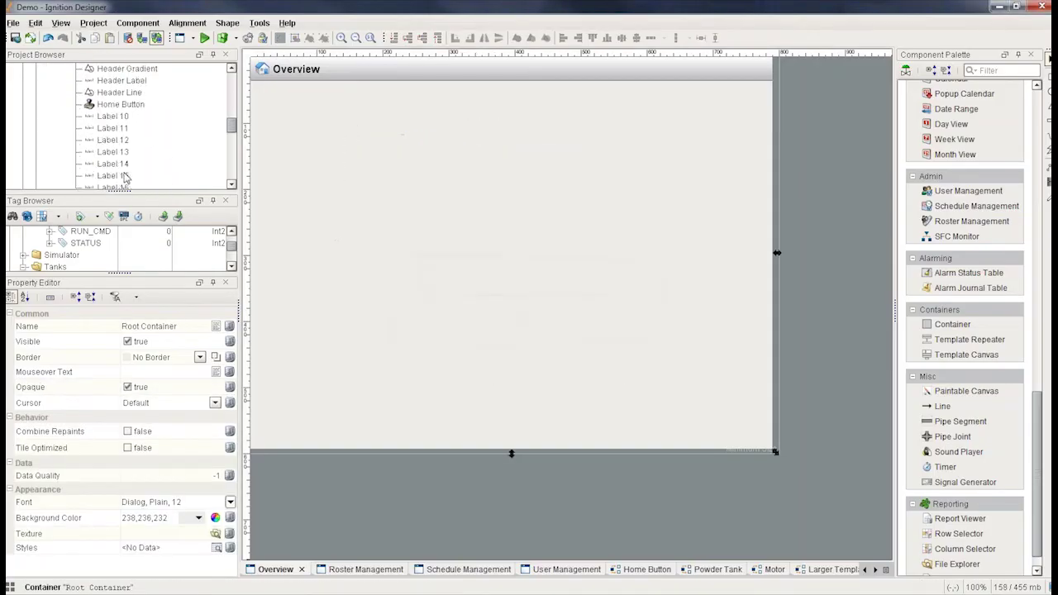
scroll(124, 176, up, 5)
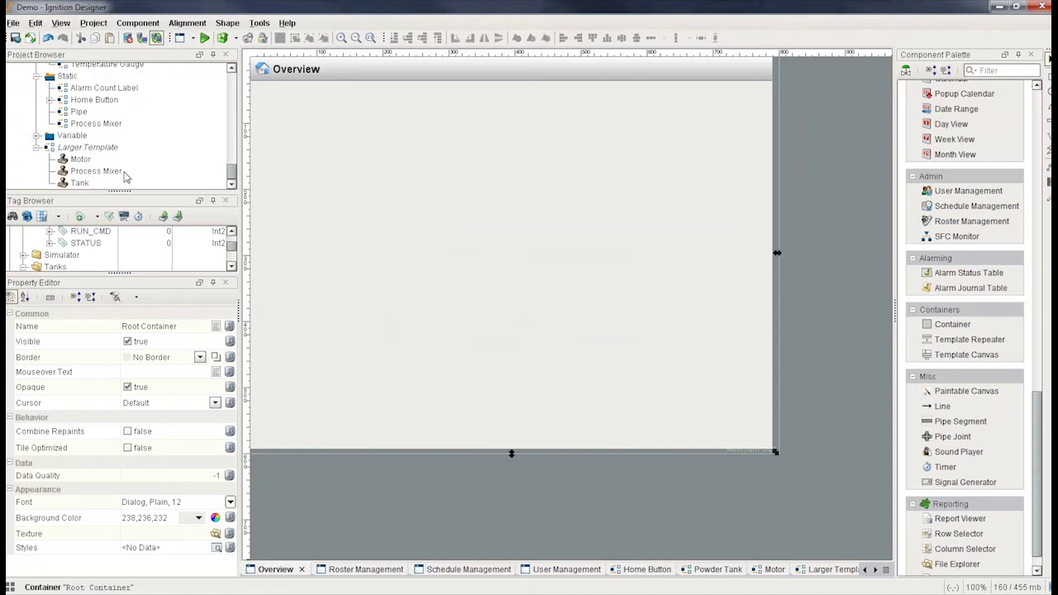
click(73, 141)
right_click(74, 143)
click(104, 147)
text(Templ)
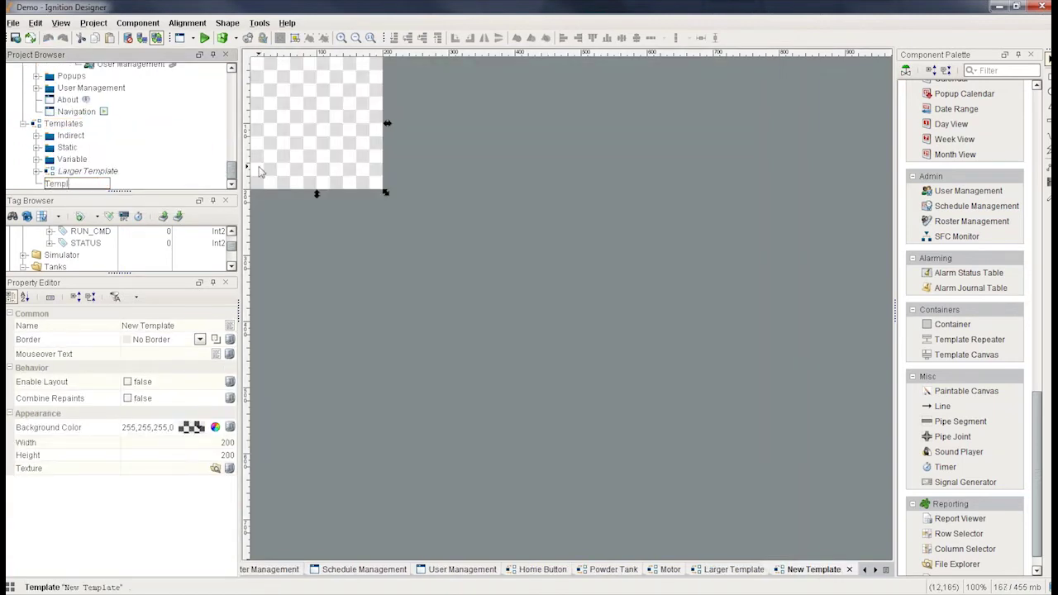
key(BackSpace)
key(BackSpace)
key(BackSpace)
key(BackSpace)
key(BackSpace)
text(Motor With UDT)
key(Return)
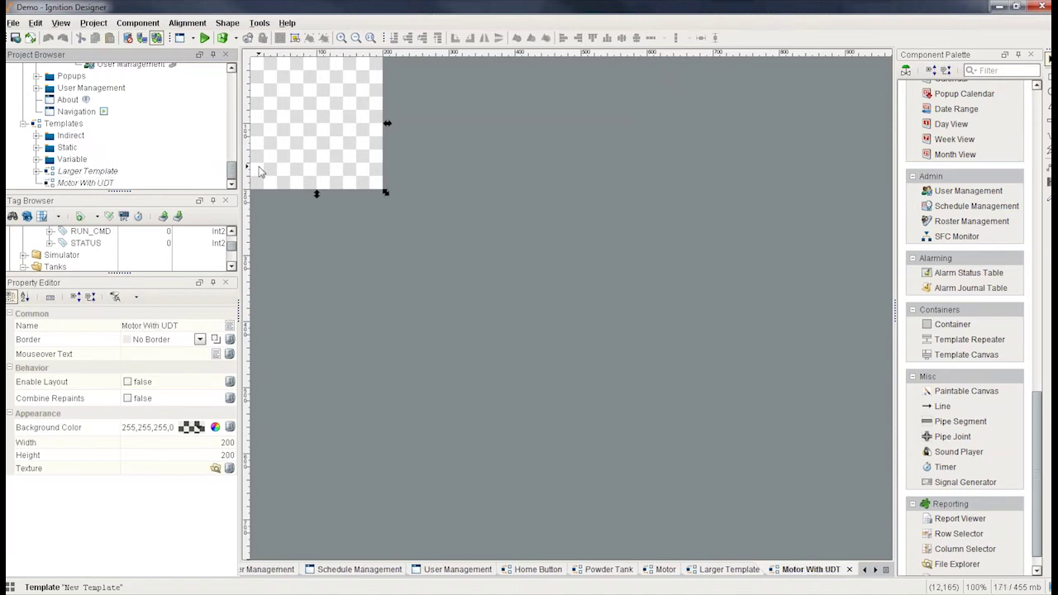
Add a template parameter 'motor' of type User Defined > Tags > Motor.
right_click(281, 156)
mouse_move(347, 301)
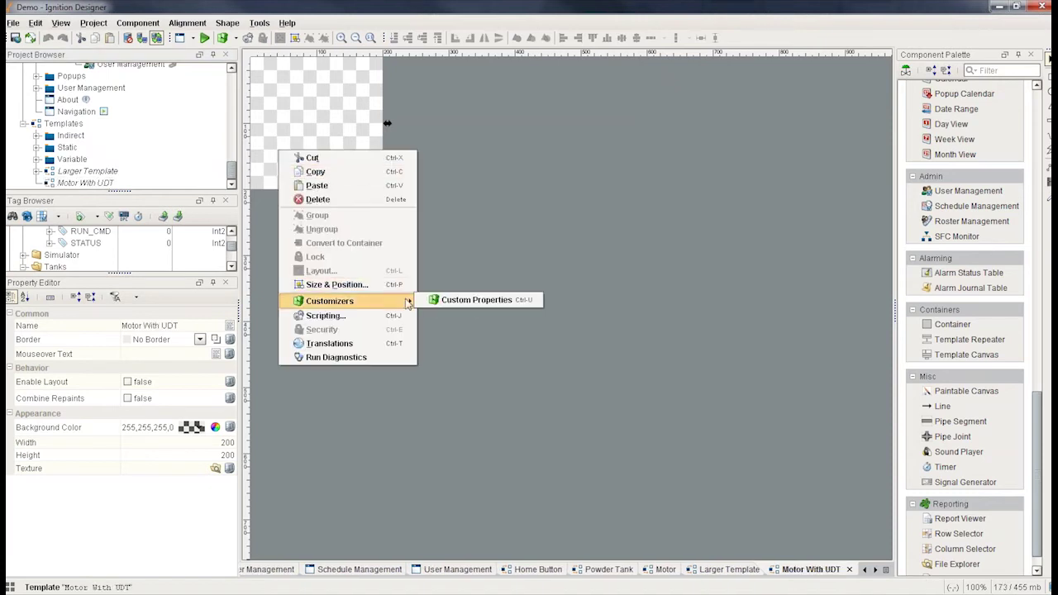
click(451, 301)
click(856, 187)
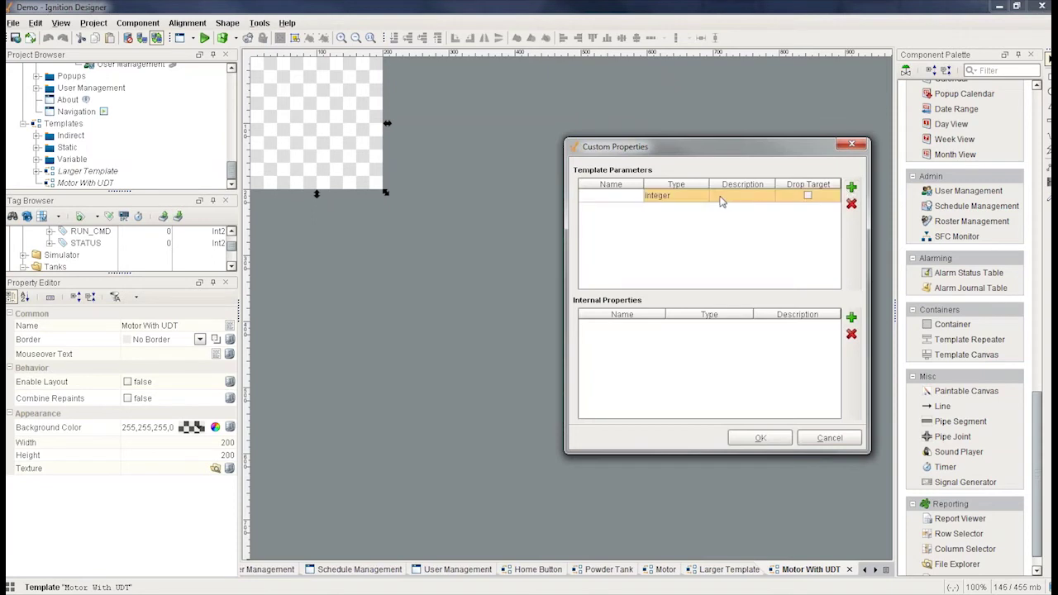
text(motor)
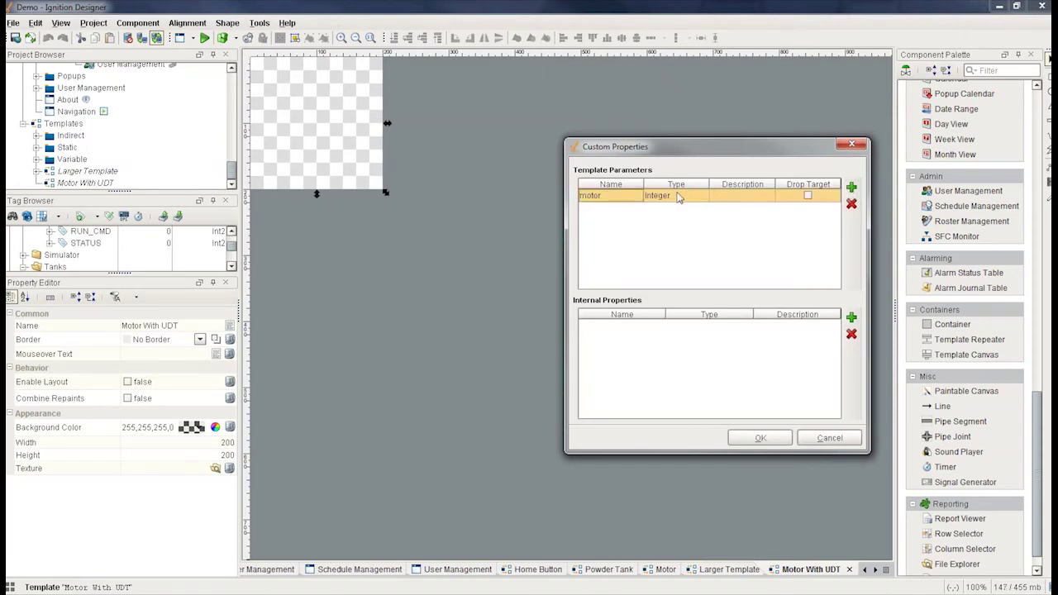
click(683, 196)
click(650, 324)
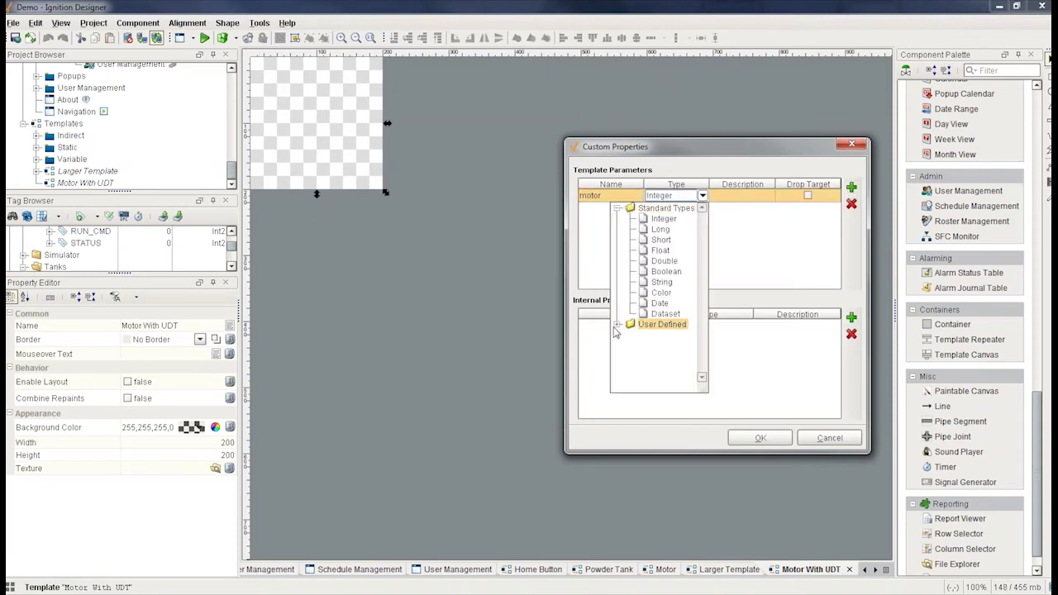
click(618, 324)
click(631, 336)
click(673, 355)
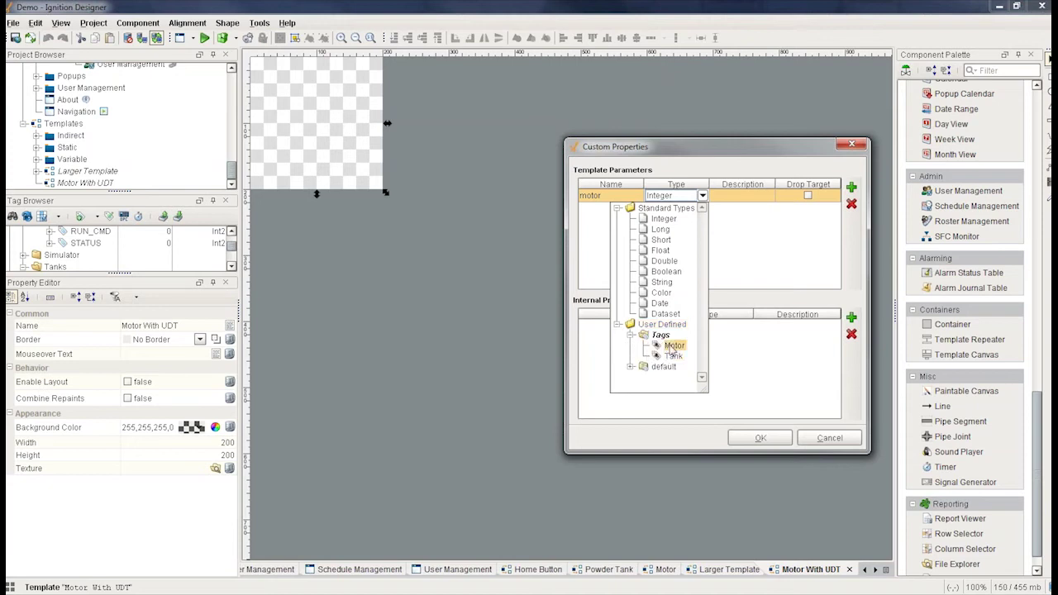
click(671, 354)
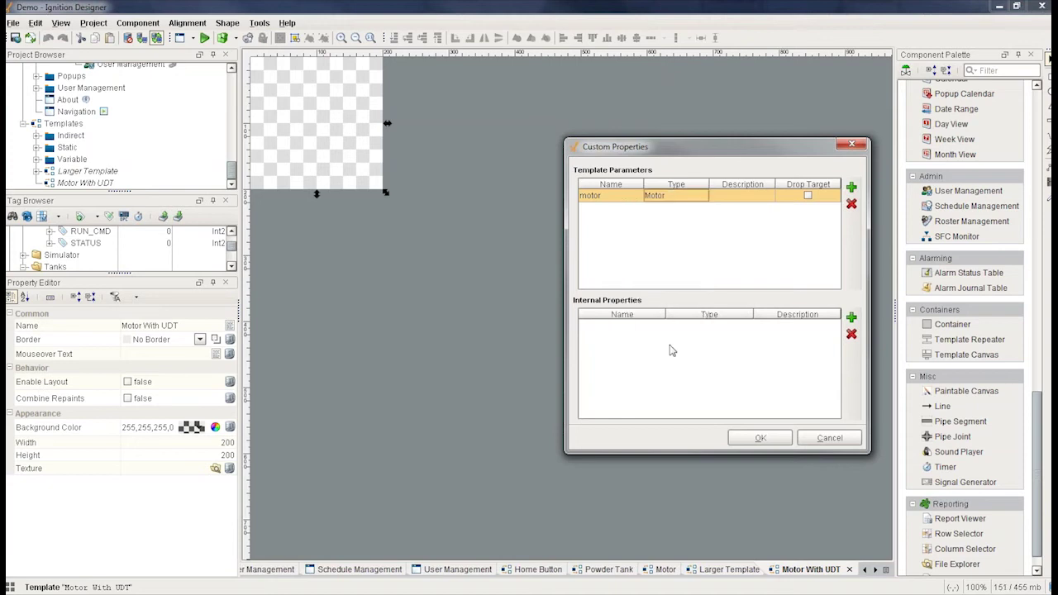
click(809, 197)
Save the parameters and copy all components from the Indirect Motor template.
click(761, 438)
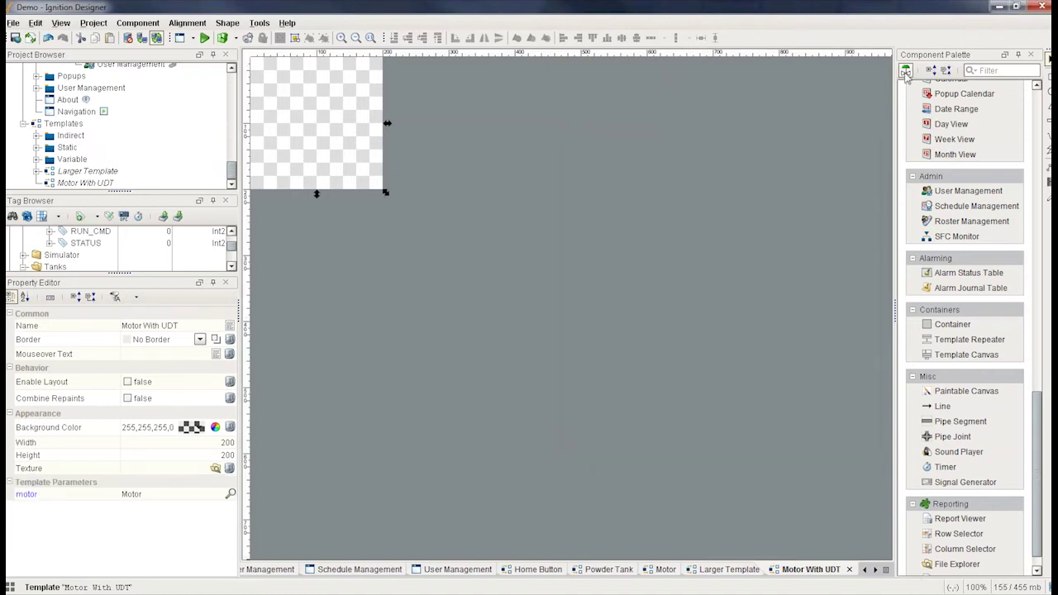
click(37, 136)
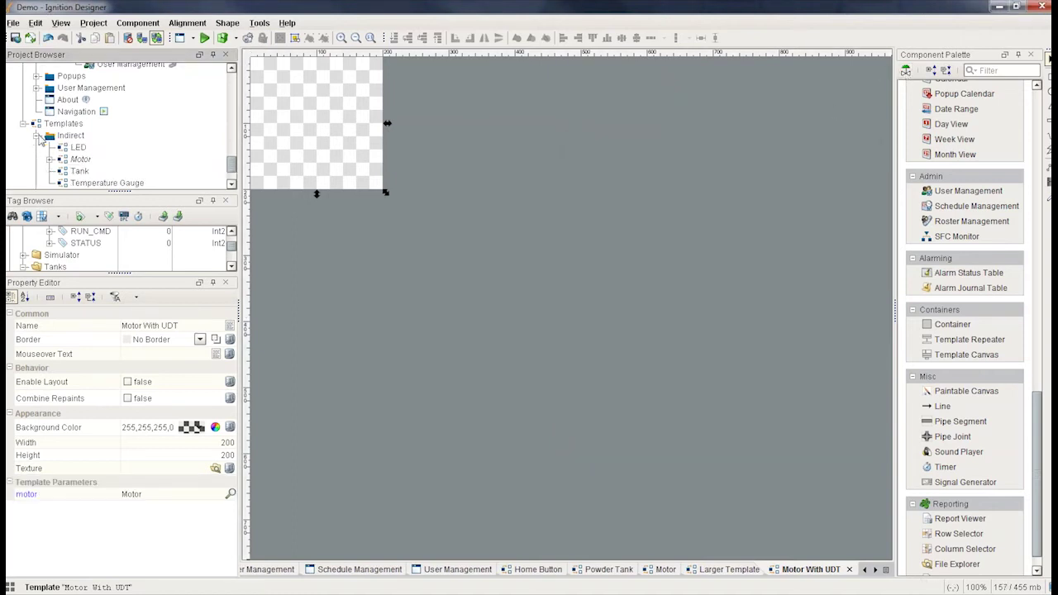
double_click(81, 158)
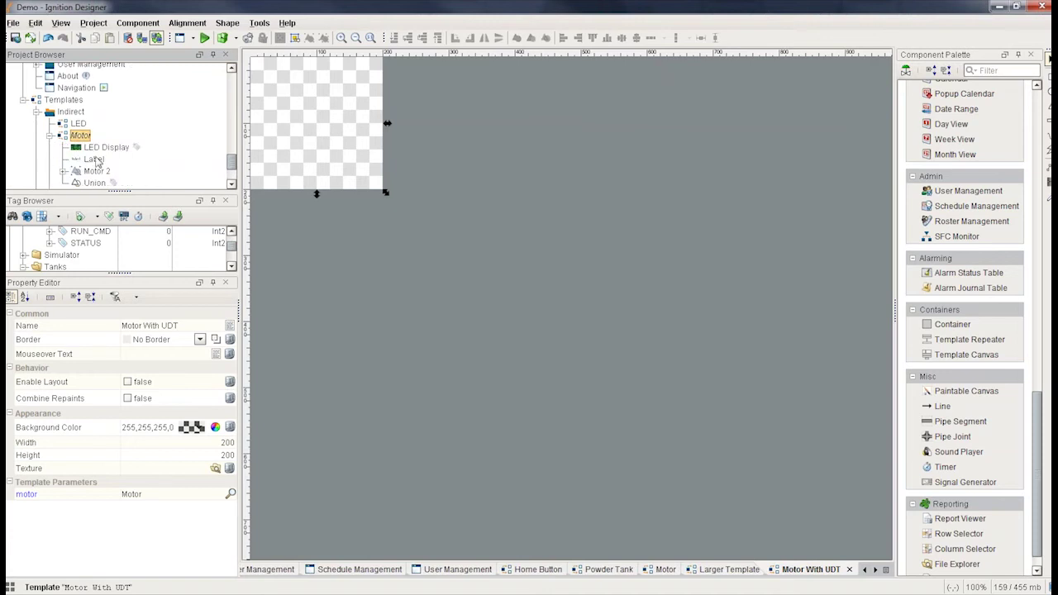
key(ctrl+a)
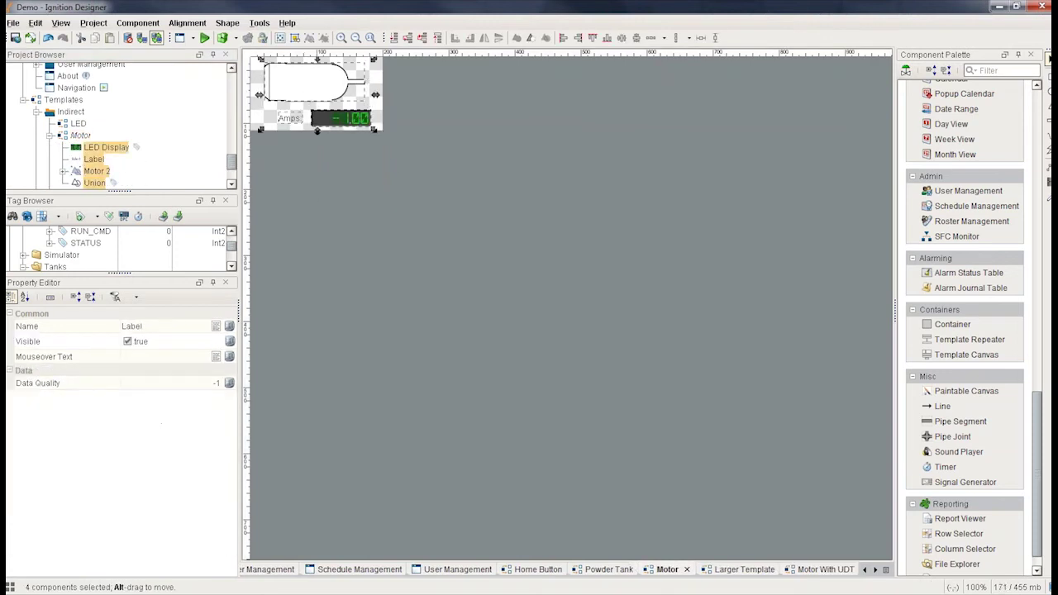
key(ctrl+c)
Paste the components into Motor With UDT, dismiss the binding warning, and shorten the canvas.
click(815, 569)
key(ctrl+v)
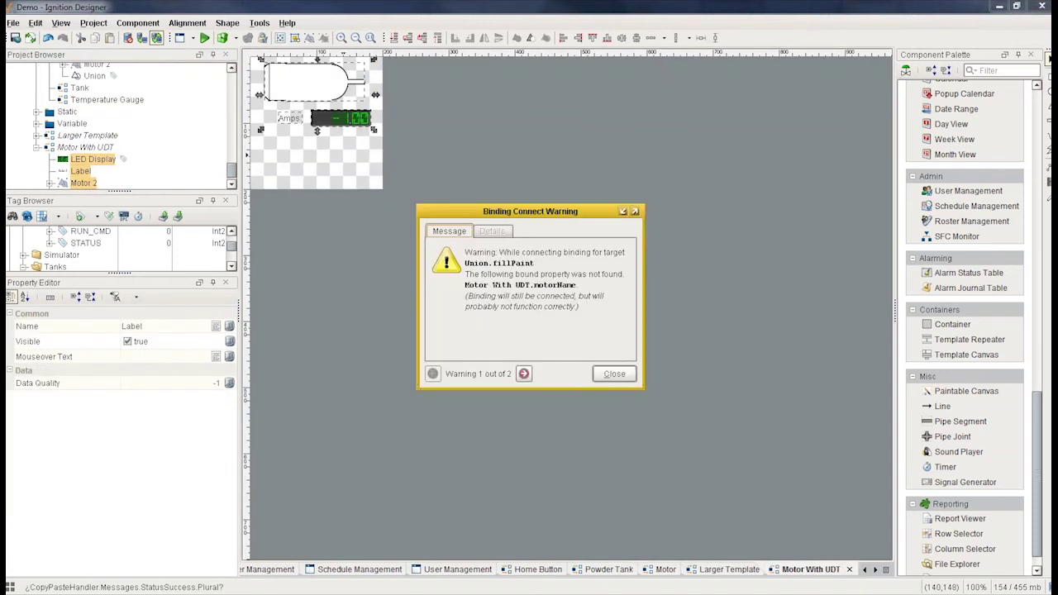
click(615, 374)
click(314, 191)
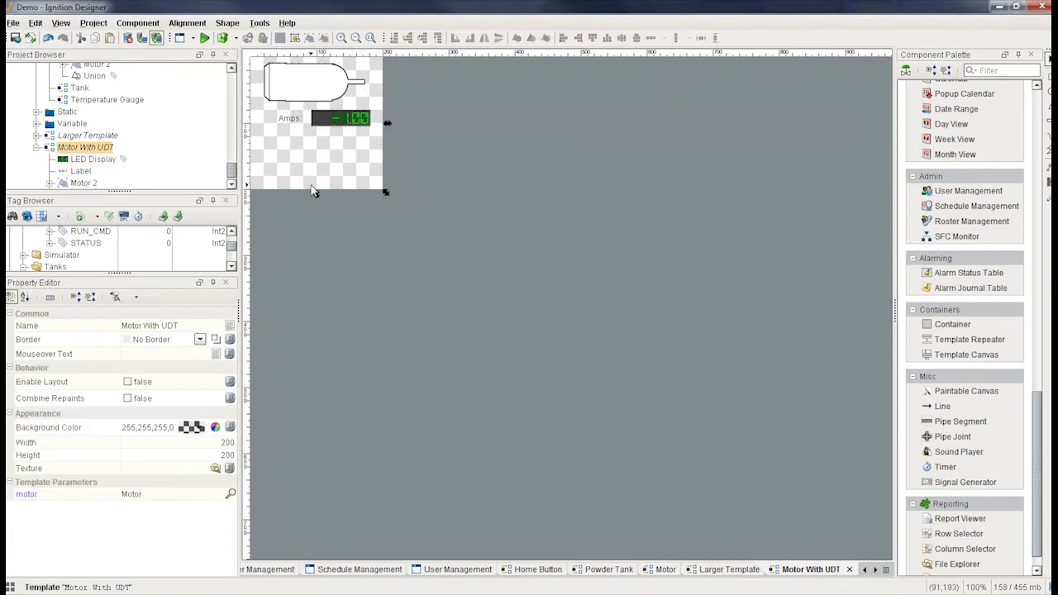
drag(313, 191, 315, 134)
click(308, 83)
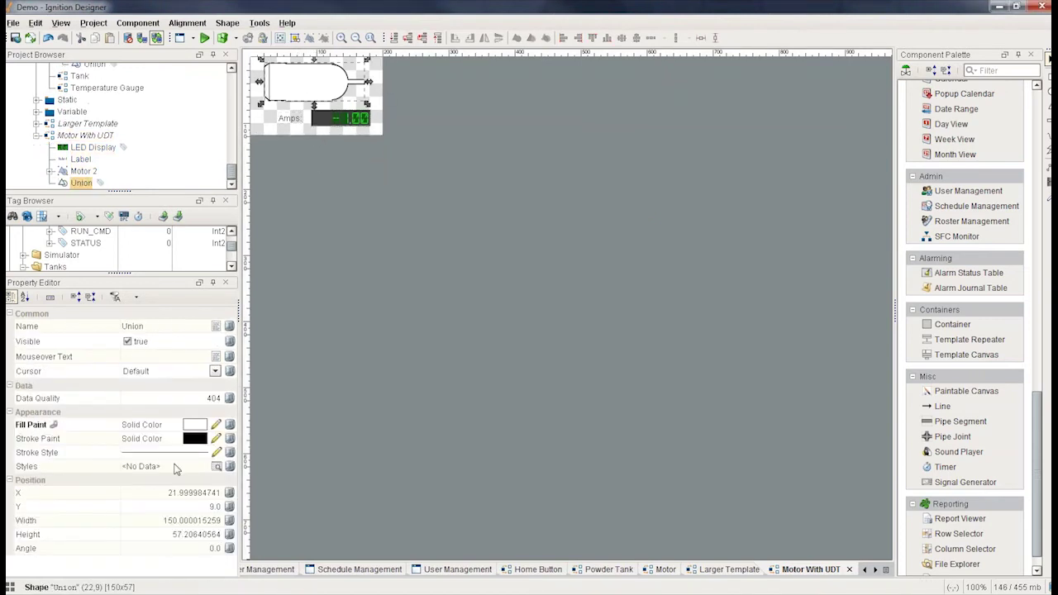
Bind the Union shape's fill paint to the motor parameter's HOA property.
click(230, 425)
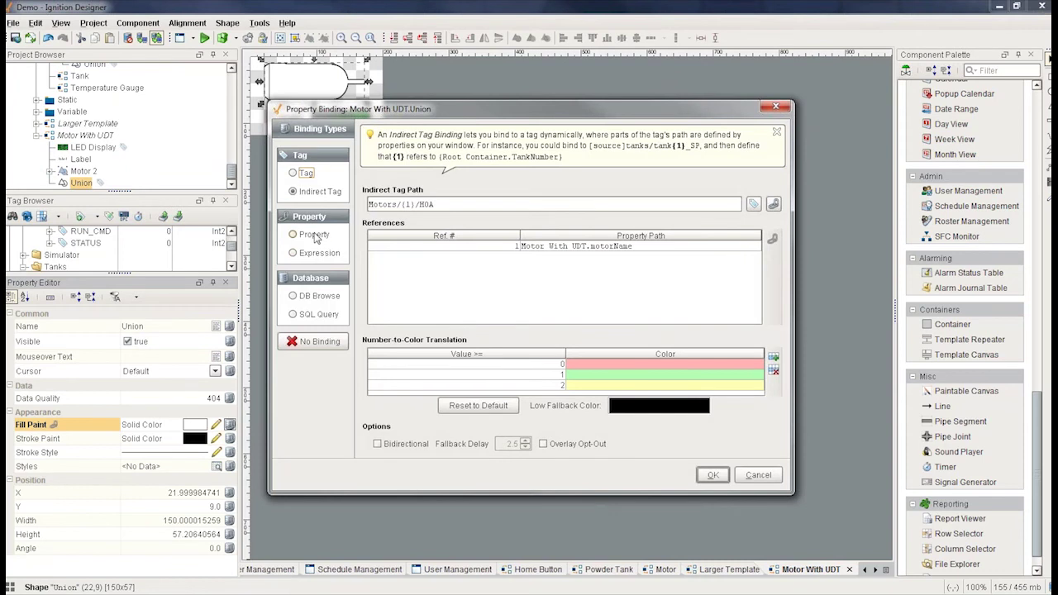
click(314, 235)
click(374, 178)
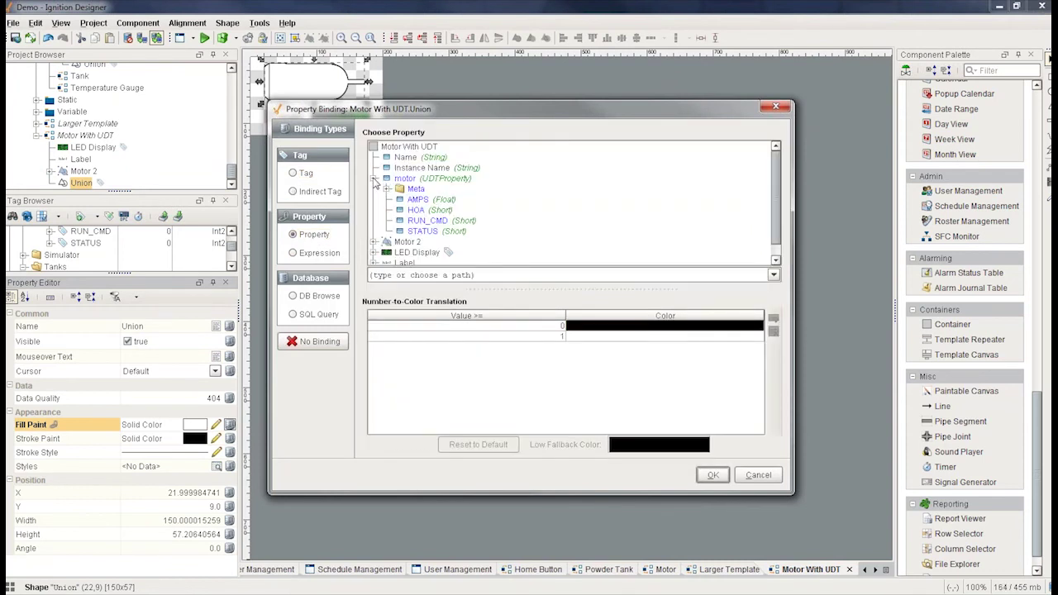
click(436, 211)
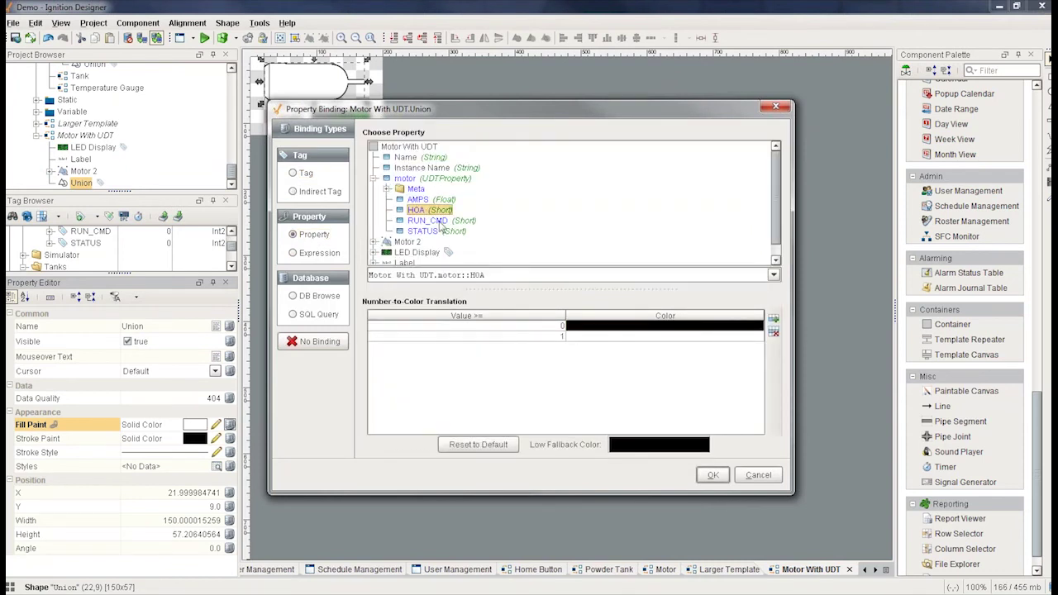
Set the HOA colour mapping: value 0 light pink, value 1 light green.
click(584, 325)
click(584, 326)
click(612, 353)
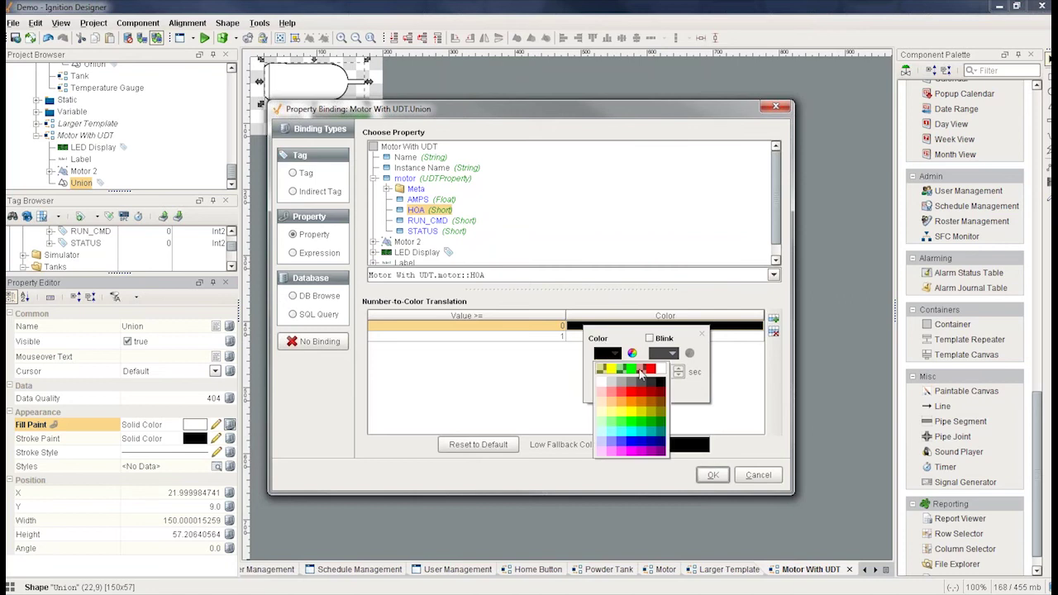
click(642, 370)
click(581, 337)
click(582, 337)
click(611, 366)
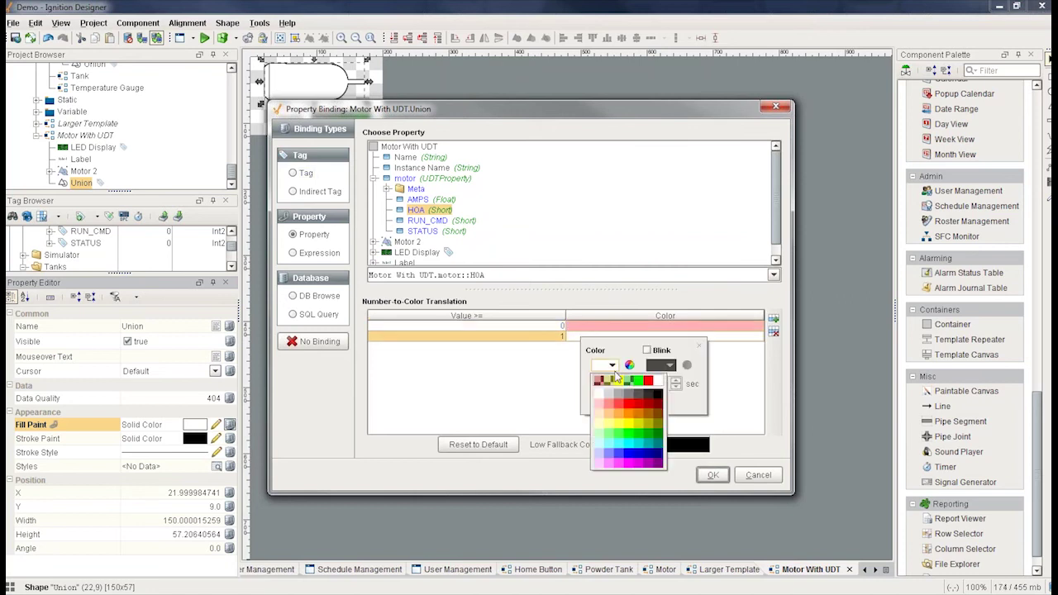
click(631, 381)
click(759, 335)
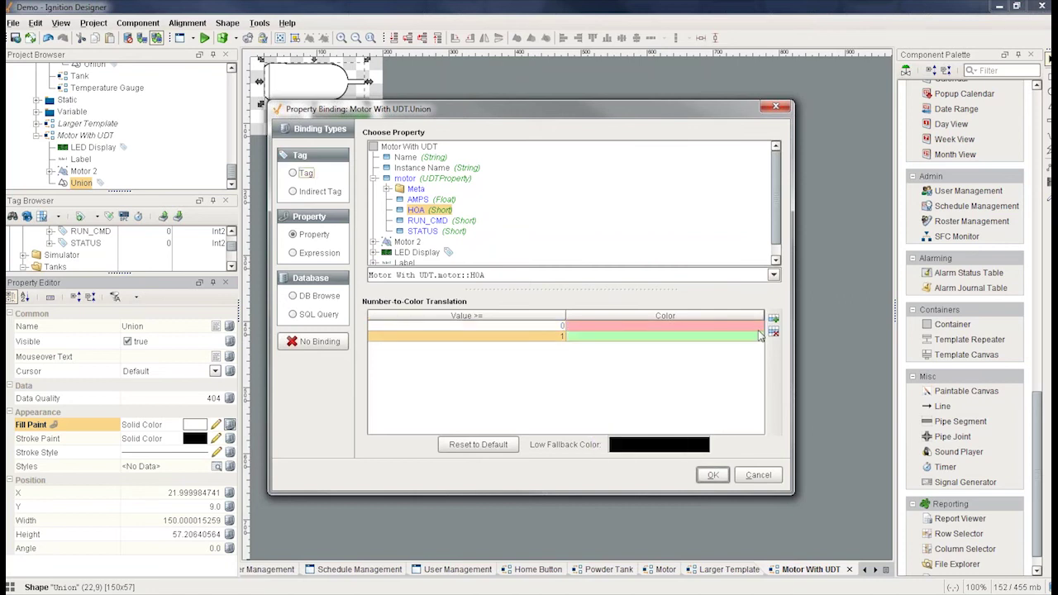
Add a value 2 row coloured yellow and apply the fill binding.
click(773, 317)
click(658, 347)
click(641, 349)
click(665, 376)
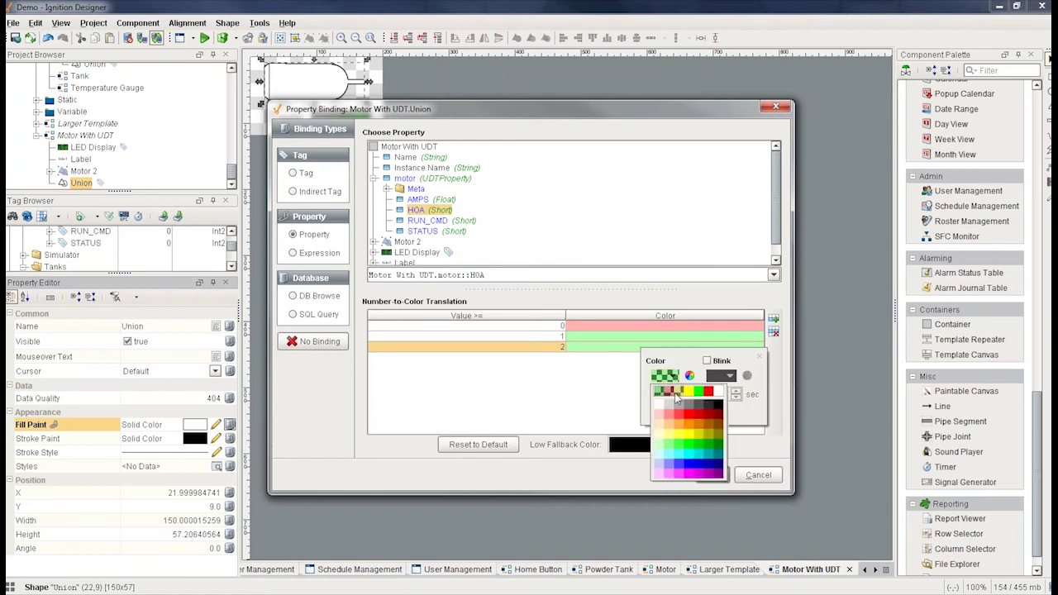
click(678, 393)
click(678, 391)
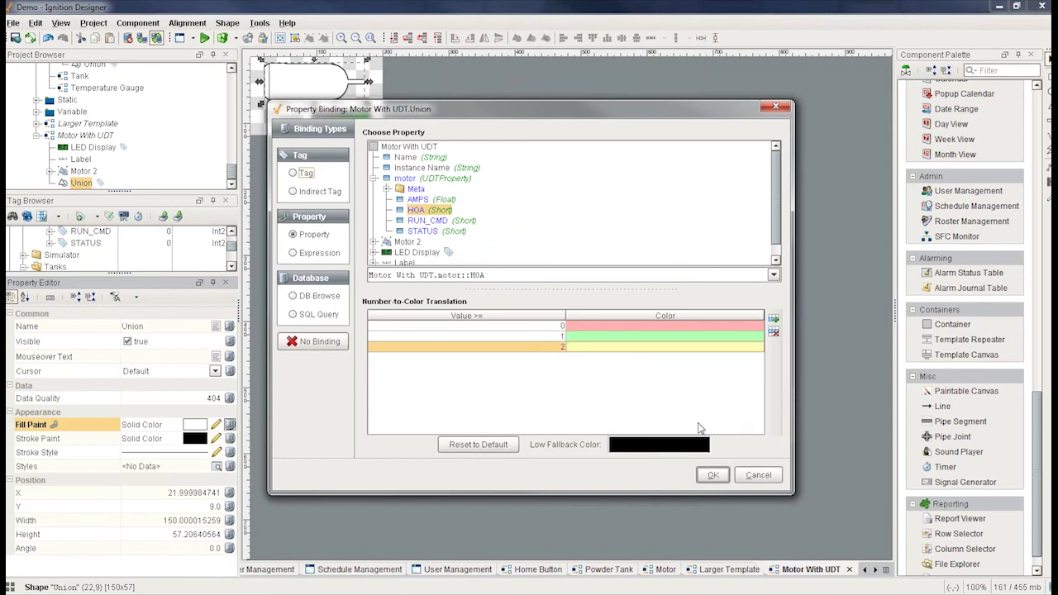
click(709, 474)
Bind the LED Display's value to the motor parameter's AMPS member.
click(337, 124)
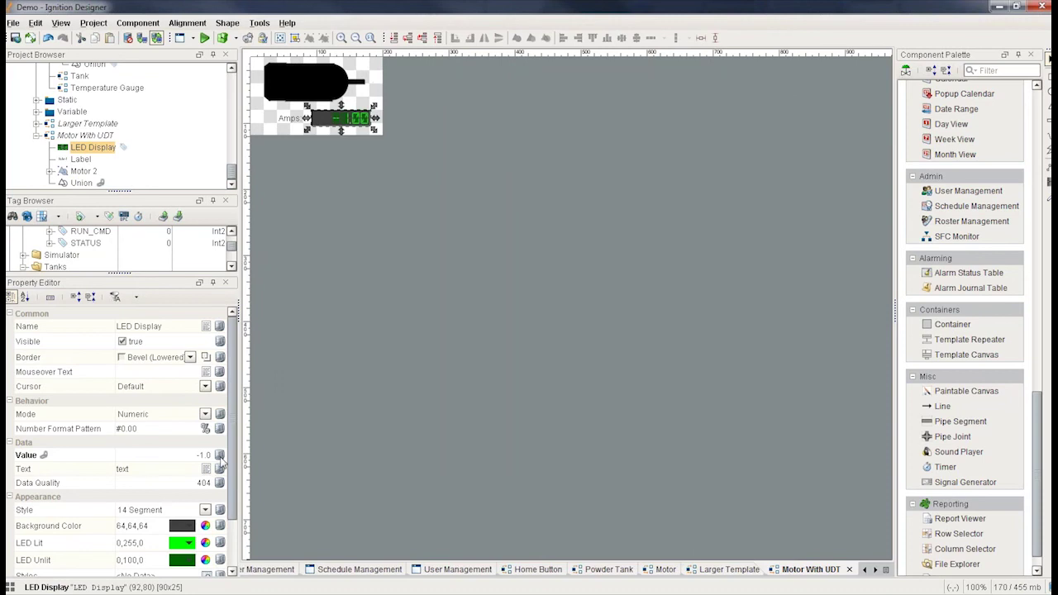
click(220, 455)
click(293, 234)
double_click(405, 178)
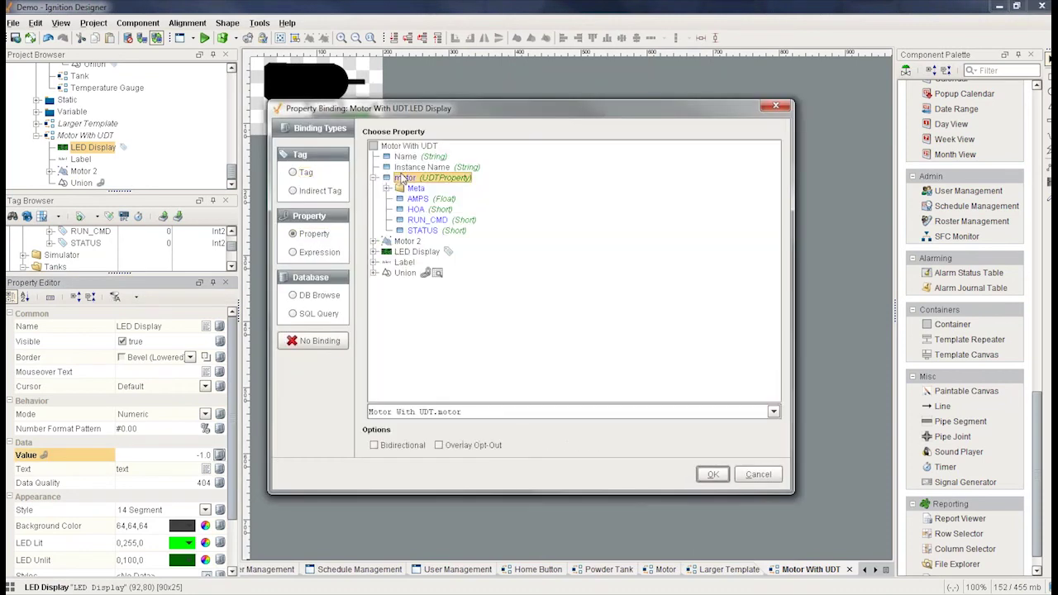
click(419, 201)
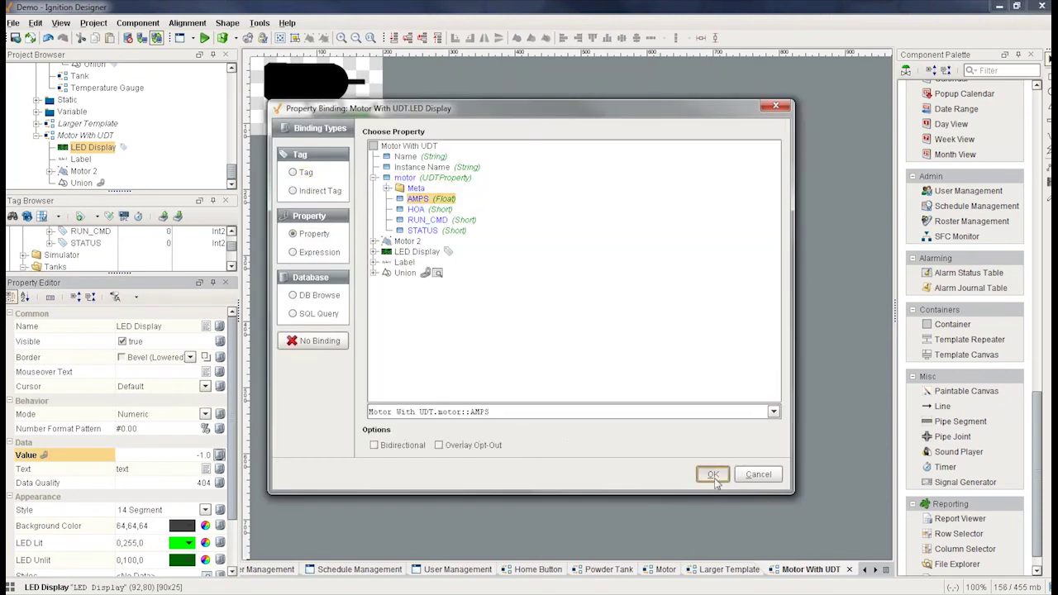
click(713, 475)
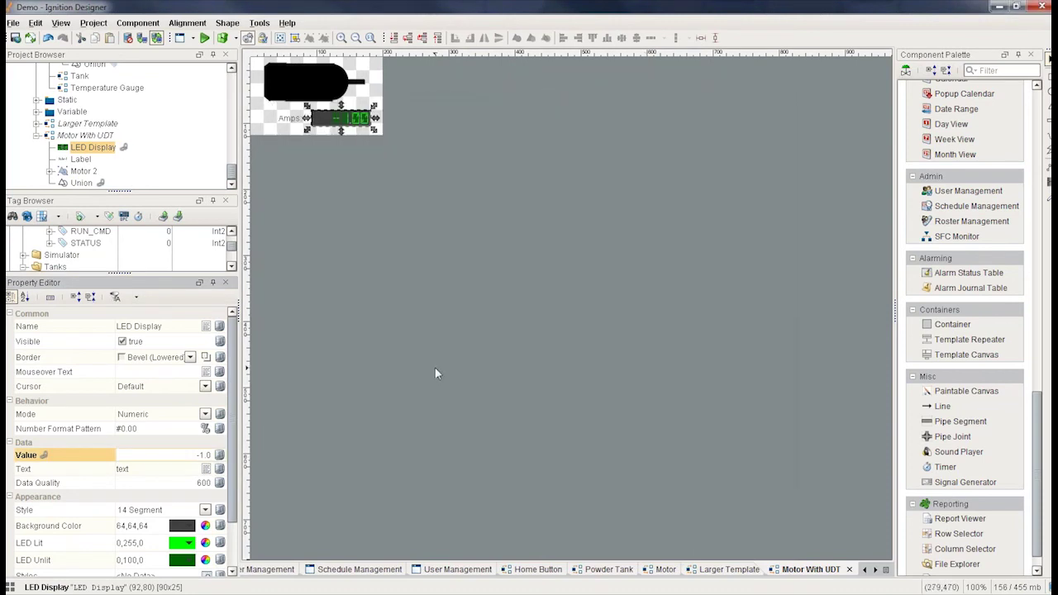
Inspect the members of the template's motor parameter from the template root.
click(377, 101)
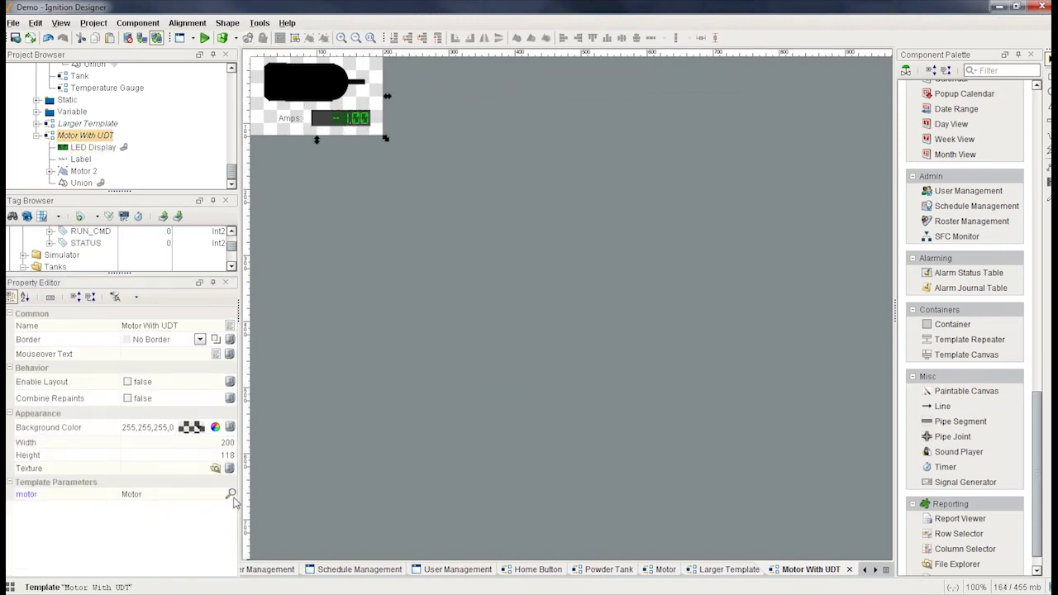
click(141, 494)
click(230, 493)
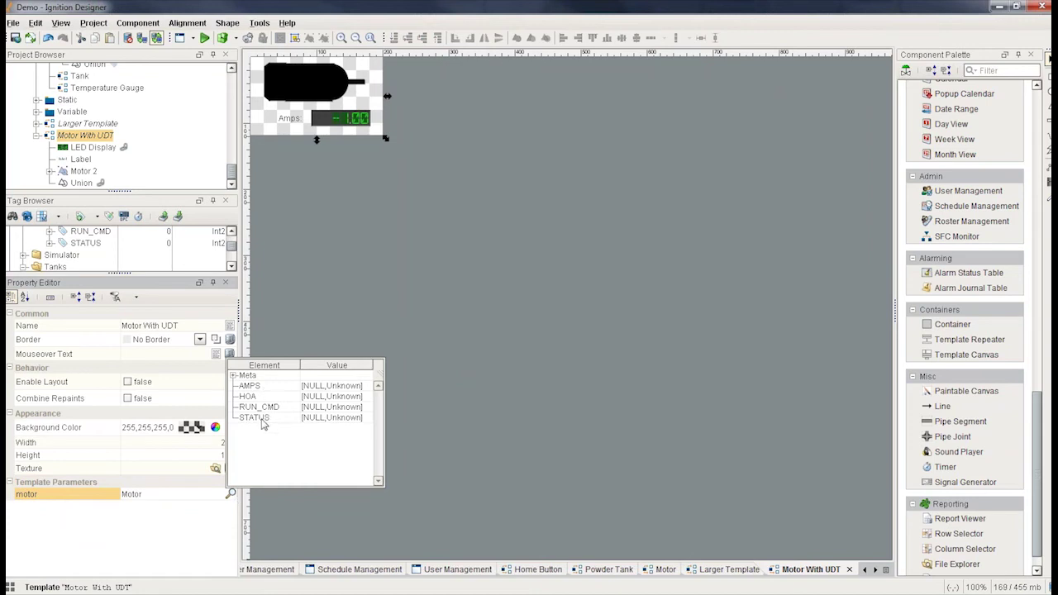
click(128, 495)
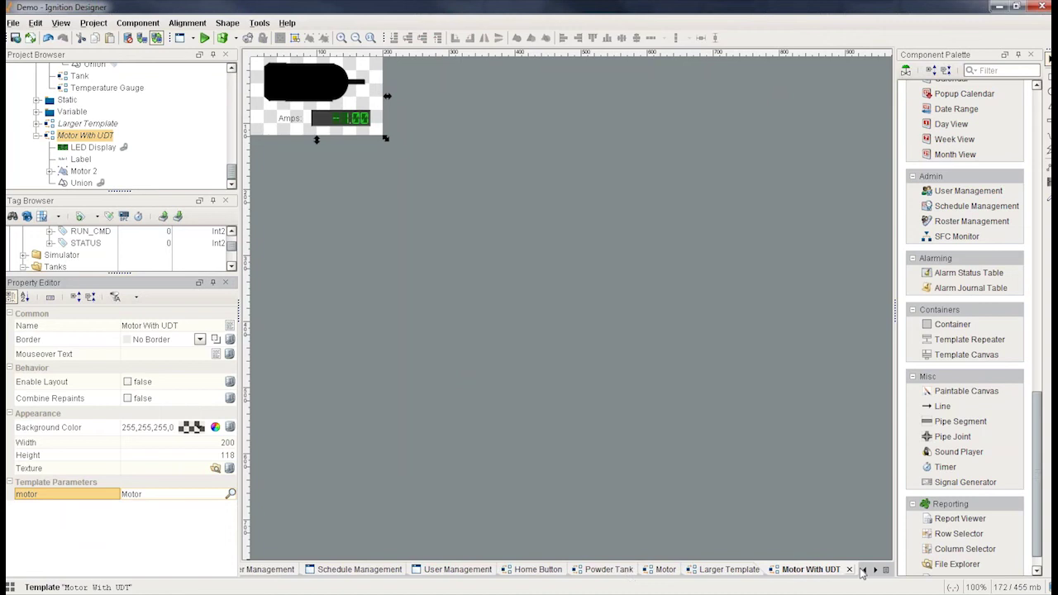
click(886, 570)
Open the Overview window and enlarge the Tag Browser to show the Motors folder's M1–M4.
click(821, 461)
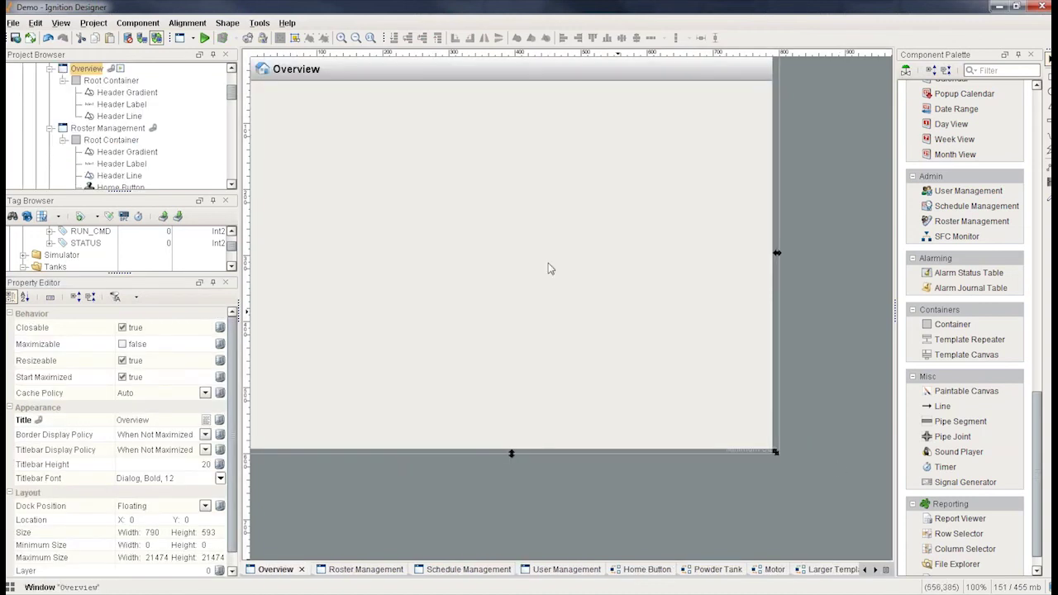
drag(113, 276, 113, 369)
click(24, 268)
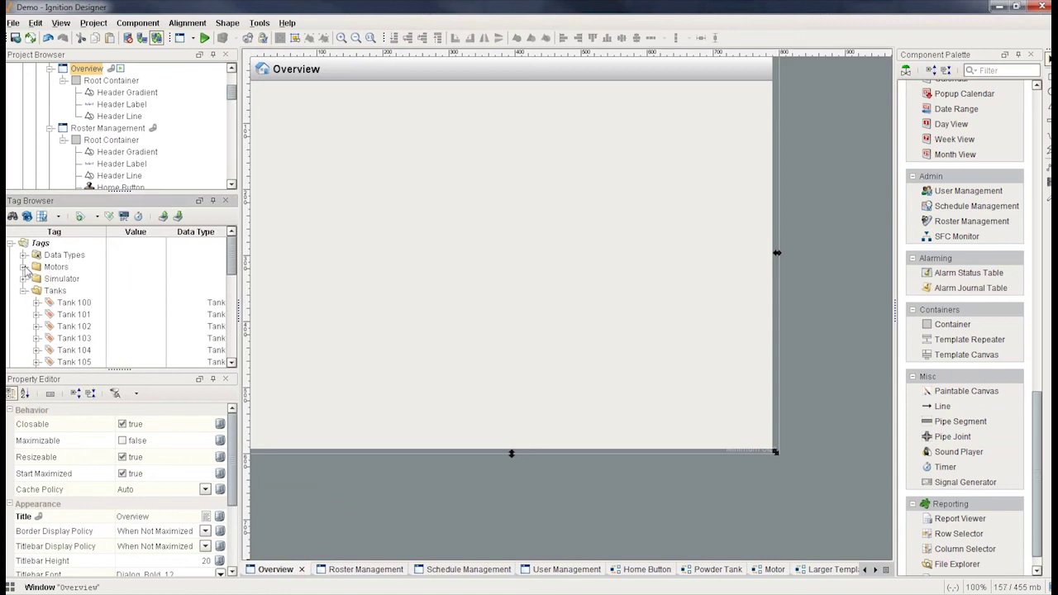
click(25, 290)
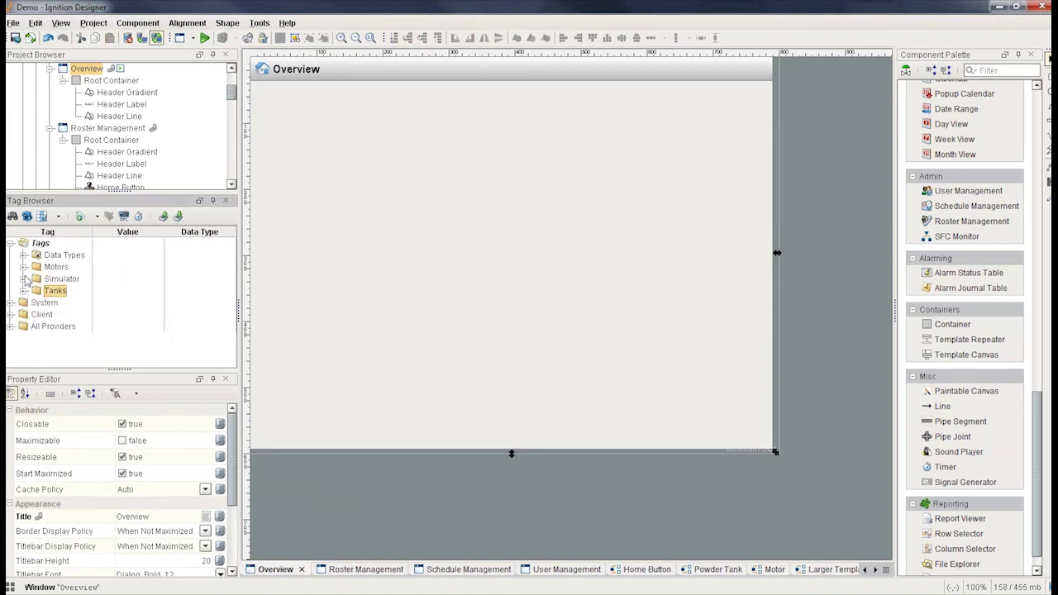
click(24, 267)
click(37, 278)
click(36, 290)
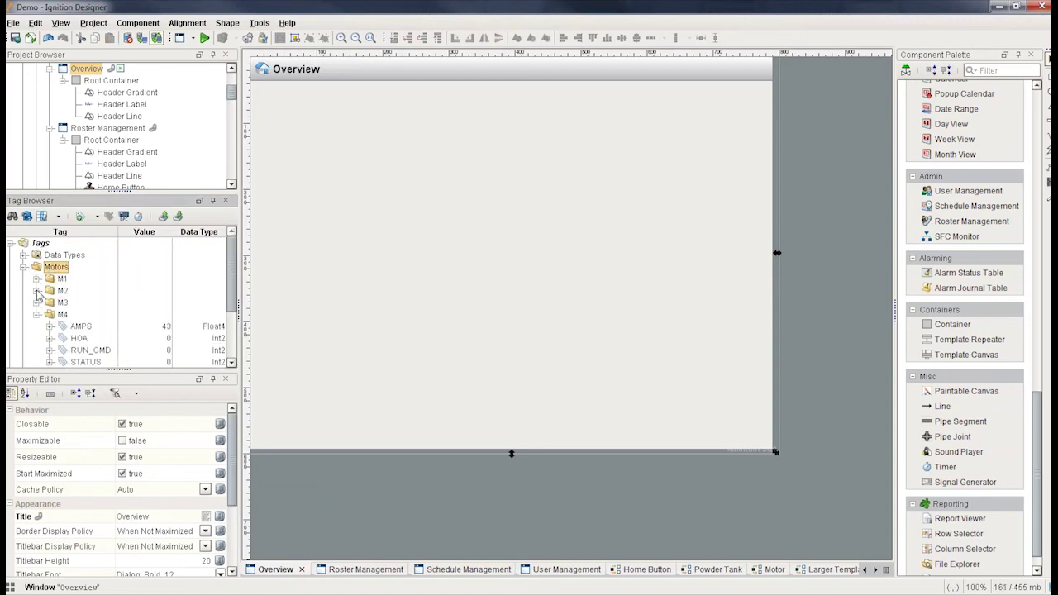
click(37, 316)
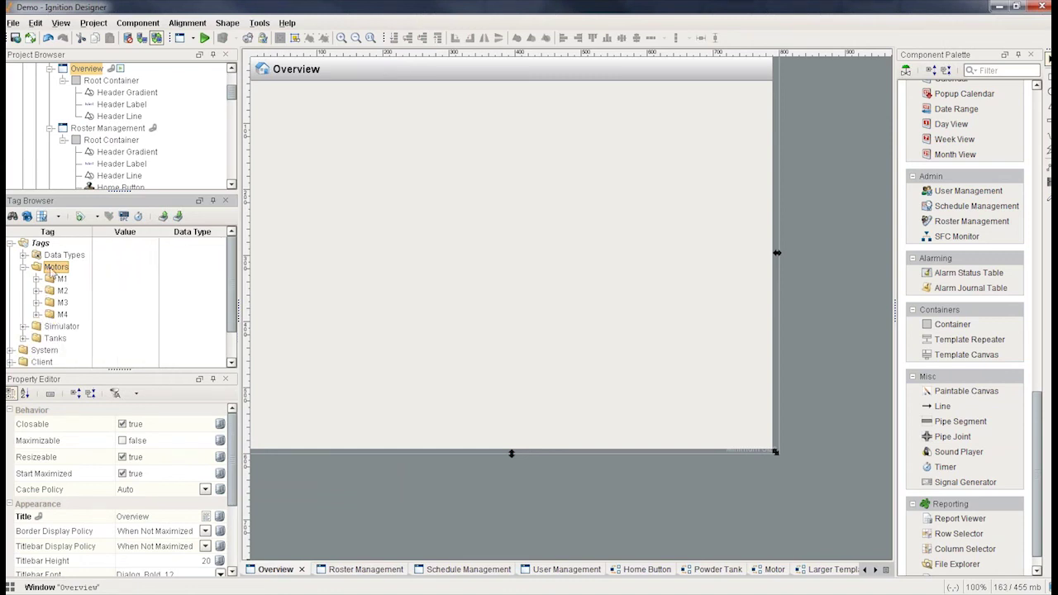
right_click(58, 269)
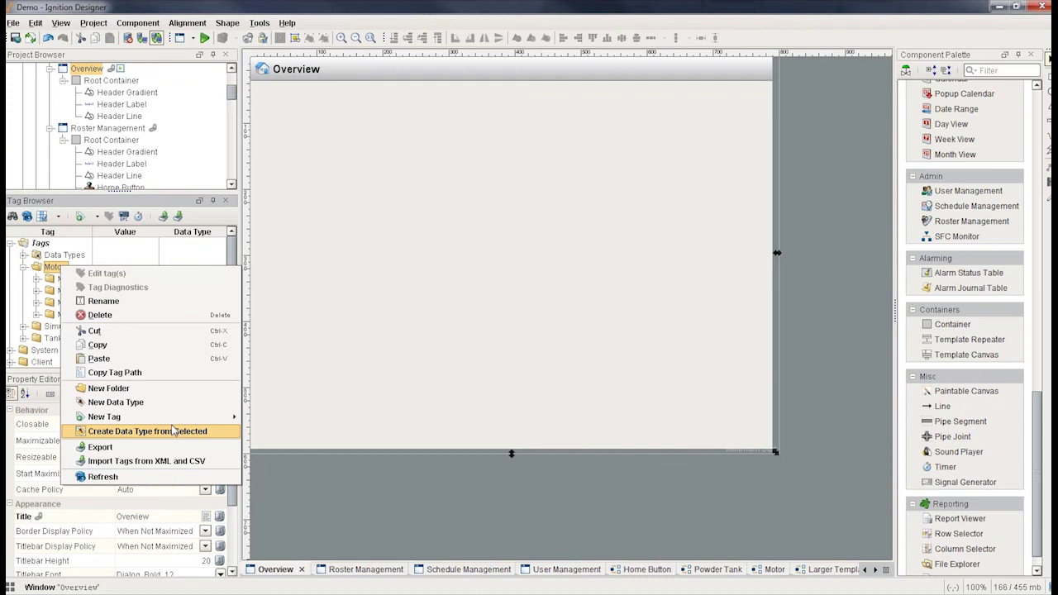
Start the Multi-instance Wizard in Motors and choose the Motor data type.
mouse_move(182, 418)
mouse_move(329, 488)
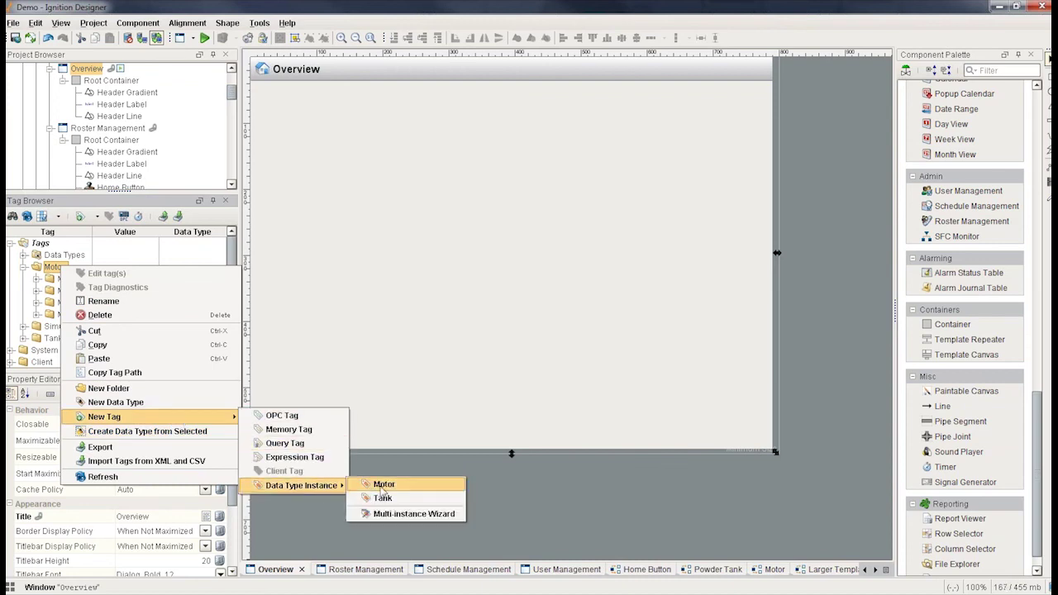
click(389, 512)
click(420, 183)
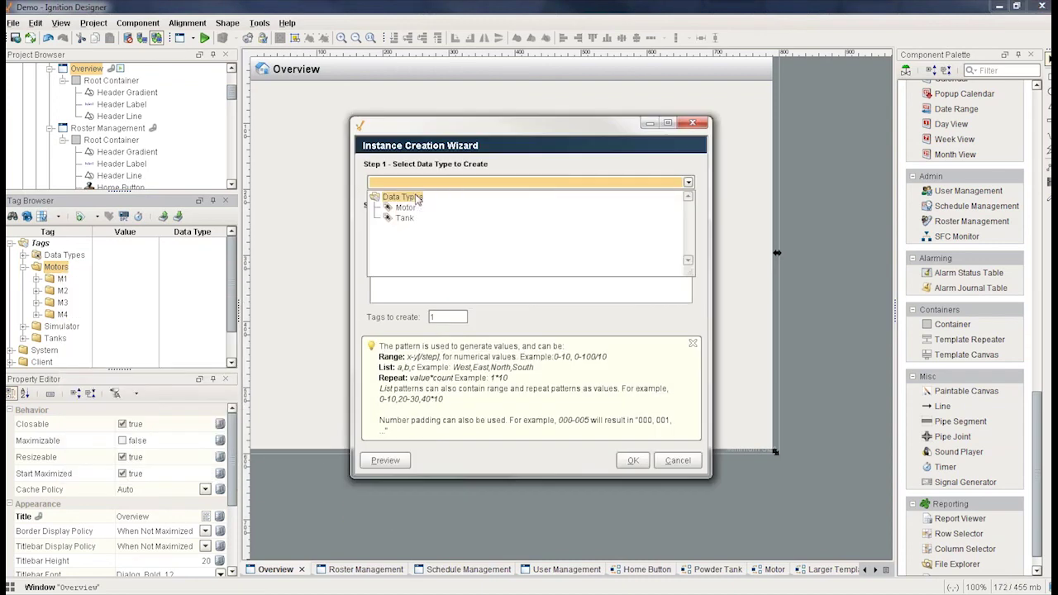
click(385, 208)
click(411, 219)
click(415, 234)
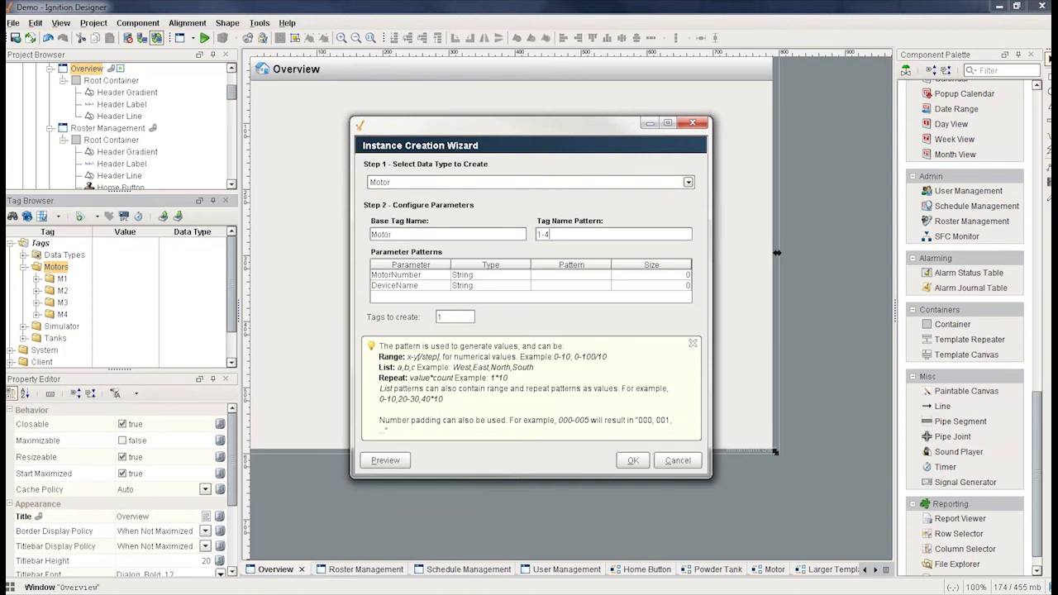
Set MotorNumber pattern 1-4 and DeviceName CLX, then create the four Motor tags.
double_click(550, 277)
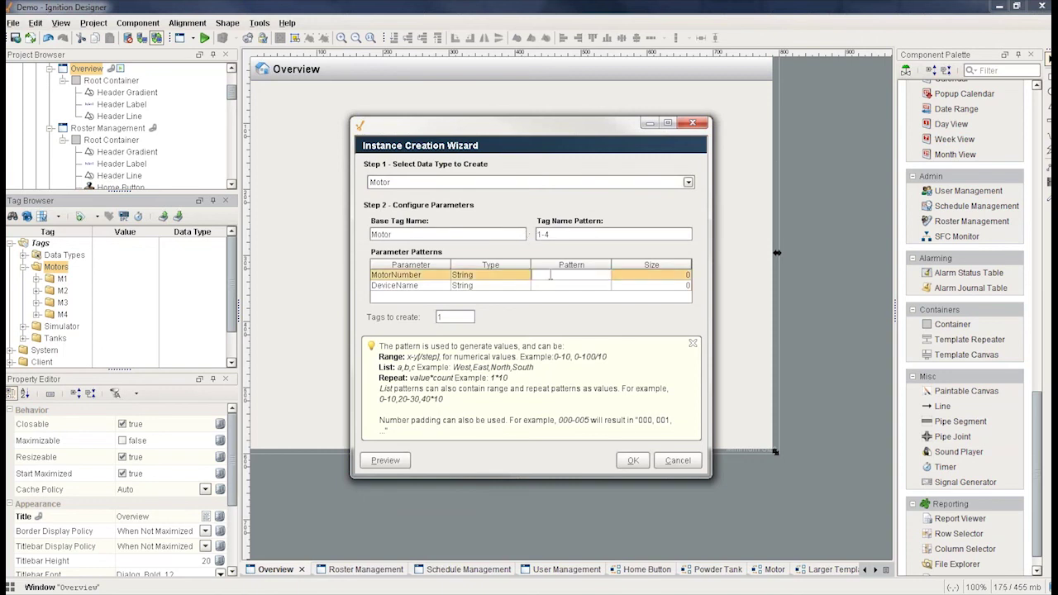
key(Return)
double_click(552, 285)
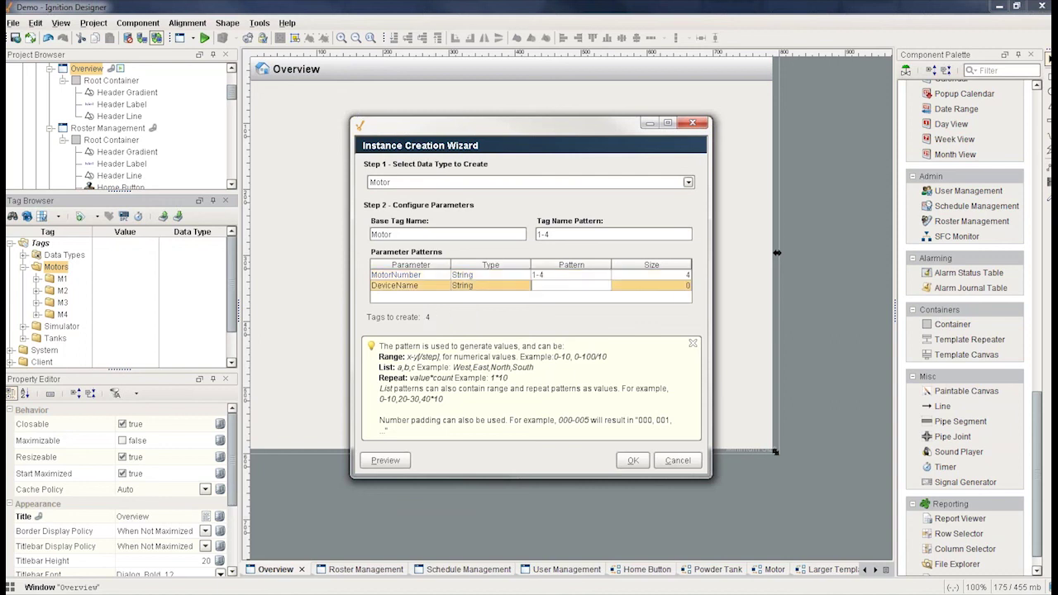
text(CLX)
key(Return)
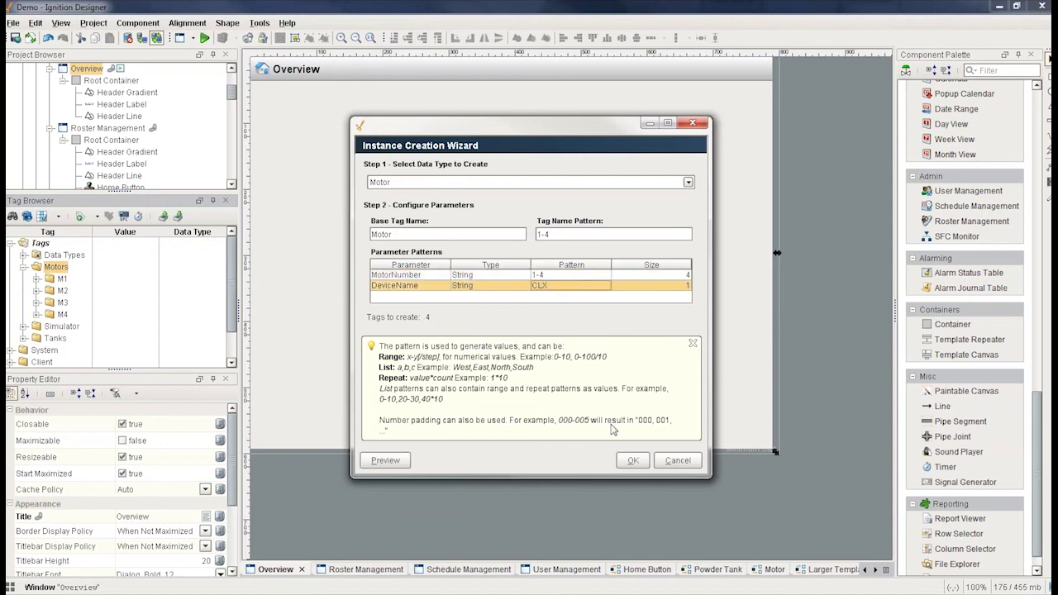
click(632, 460)
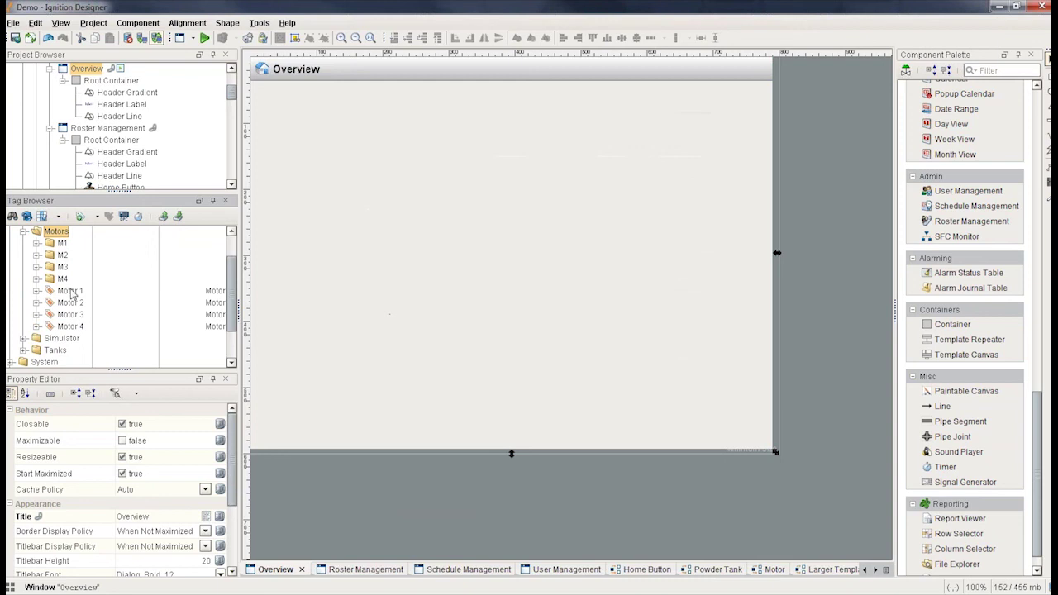
Drag Motor 1–4 onto Overview: three in a row, Motor 4 below the first.
click(36, 291)
click(36, 350)
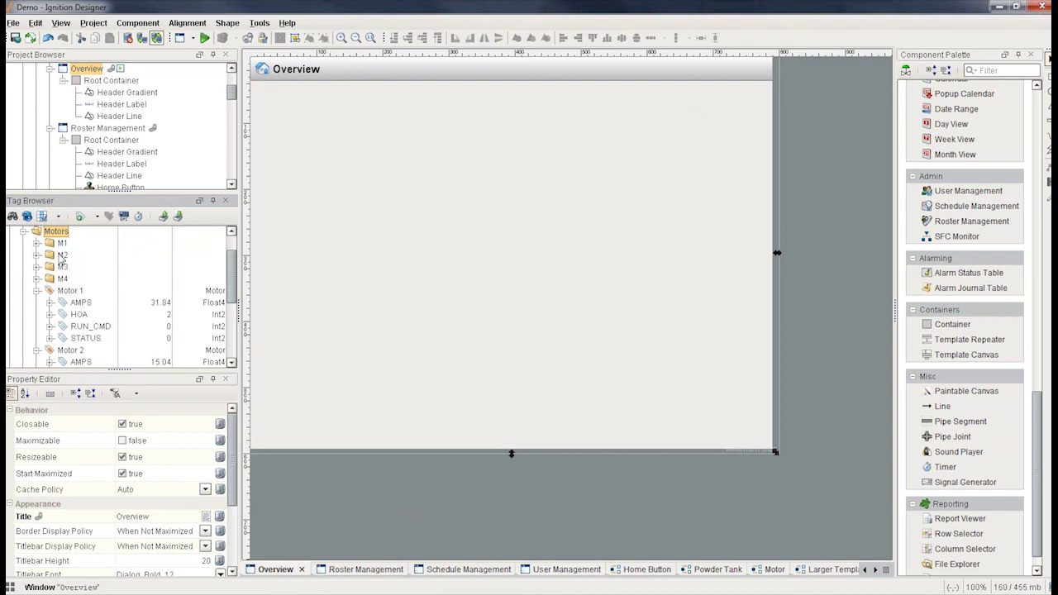
click(67, 296)
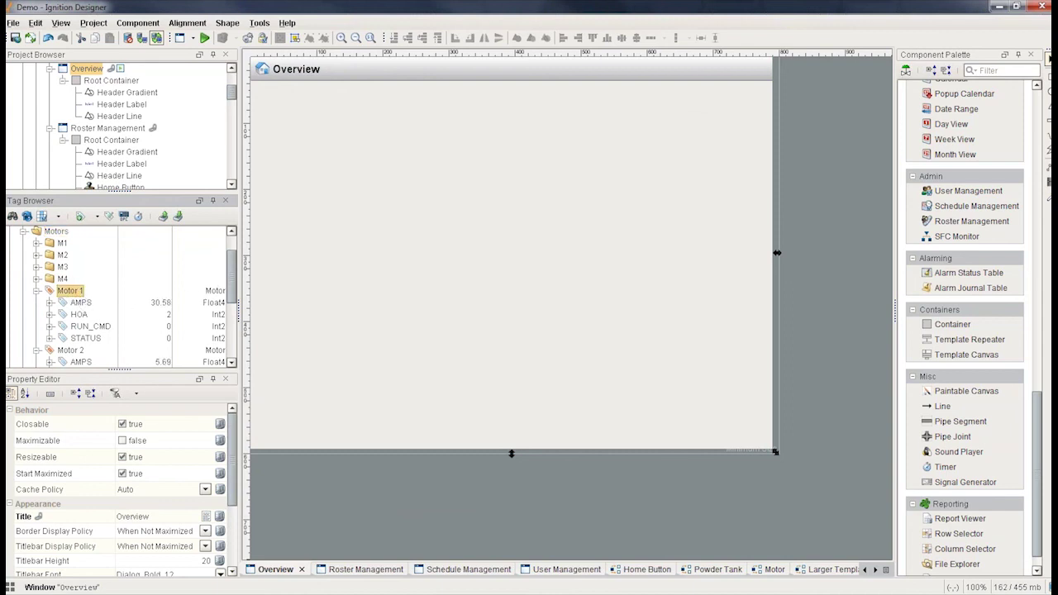
drag(70, 290, 279, 124)
click(70, 350)
drag(69, 350, 426, 106)
scroll(73, 304, down, 2)
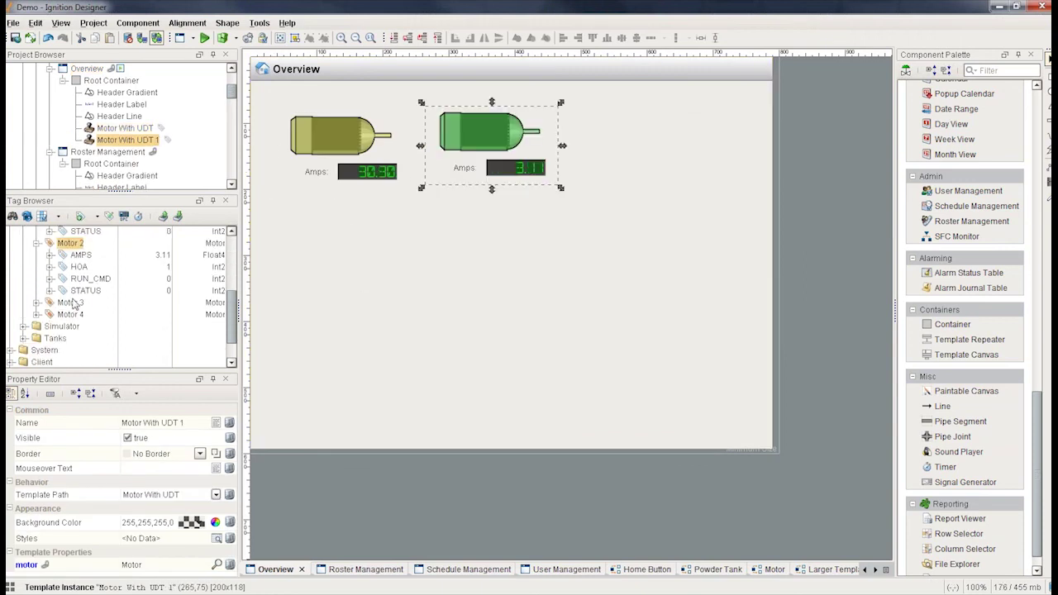
drag(73, 305, 579, 105)
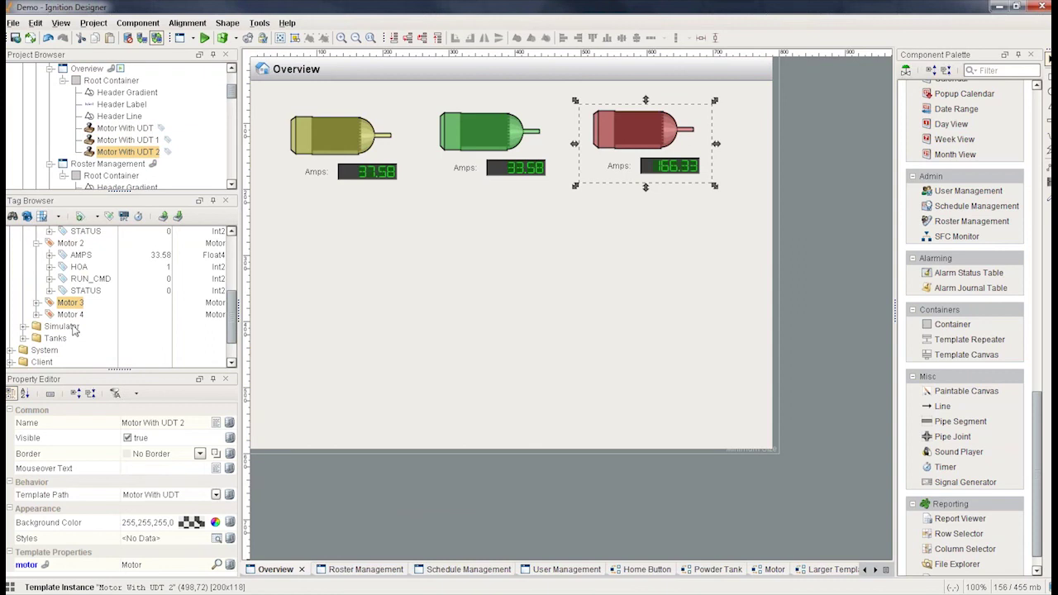
drag(70, 315, 287, 200)
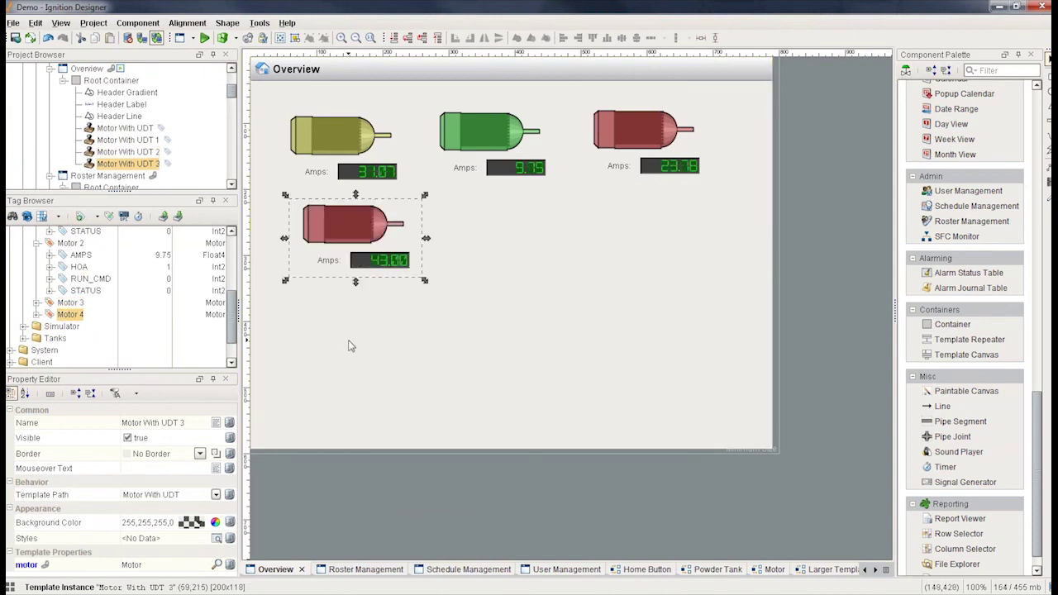
drag(351, 248, 346, 258)
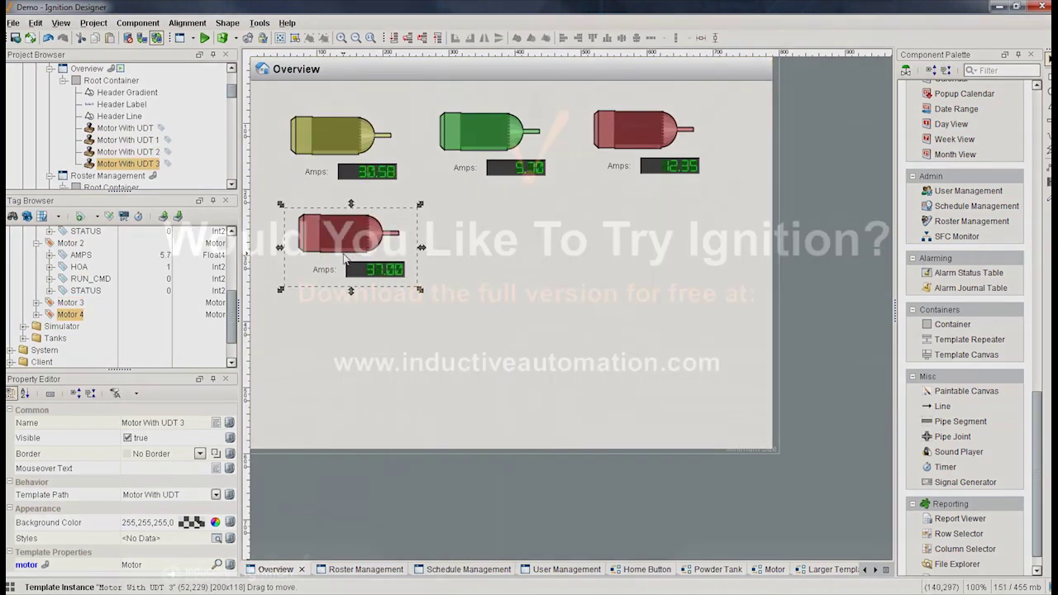